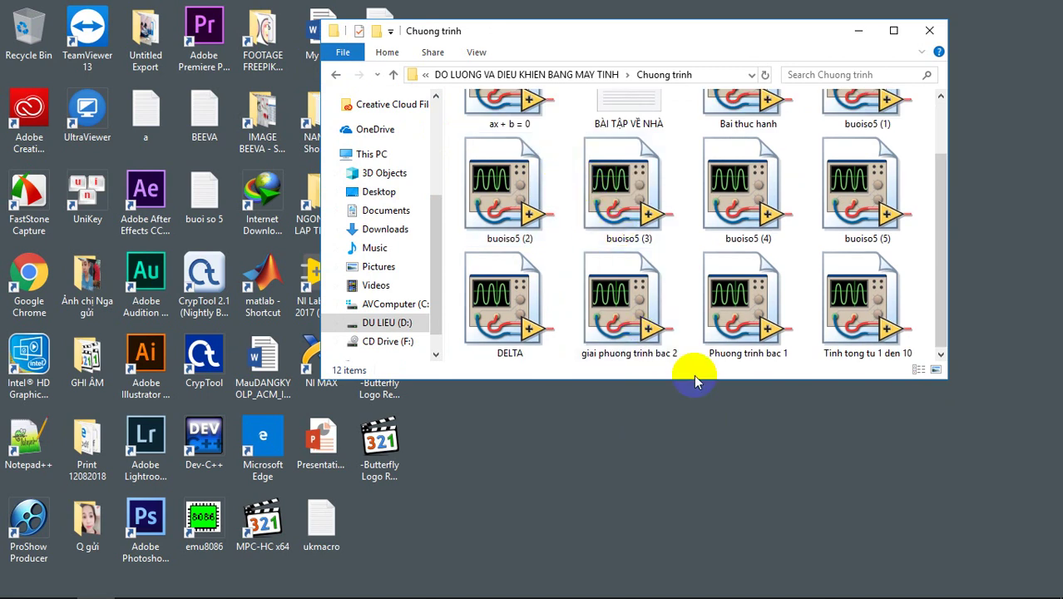
Create a folder named "BUOI SO 6 - TUAN 7" inside Chuong trinh and open it in a maximized window.
right_click(686, 246)
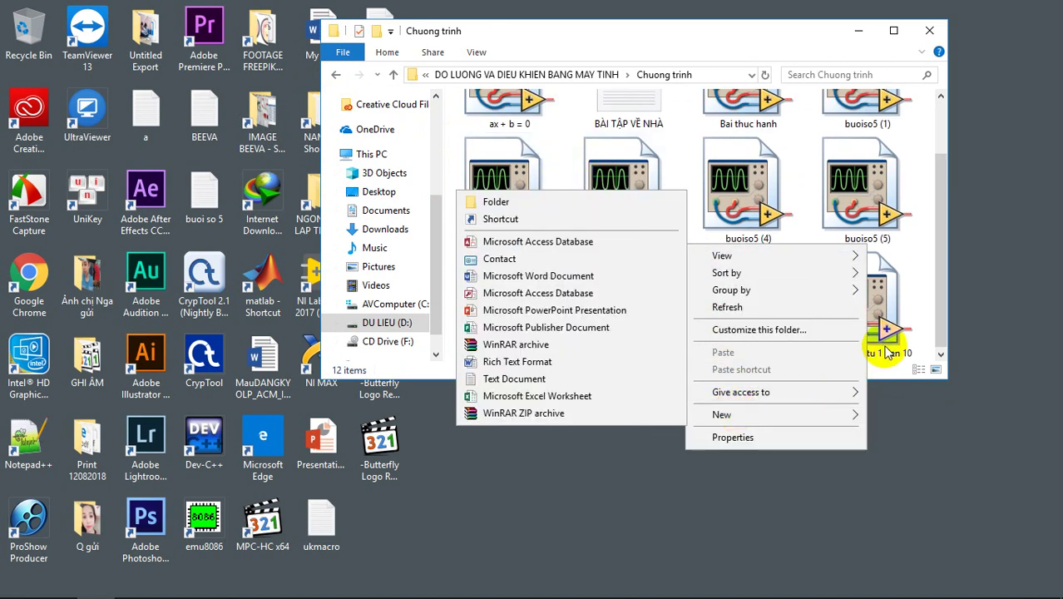
mouse_move(799, 414)
click(518, 201)
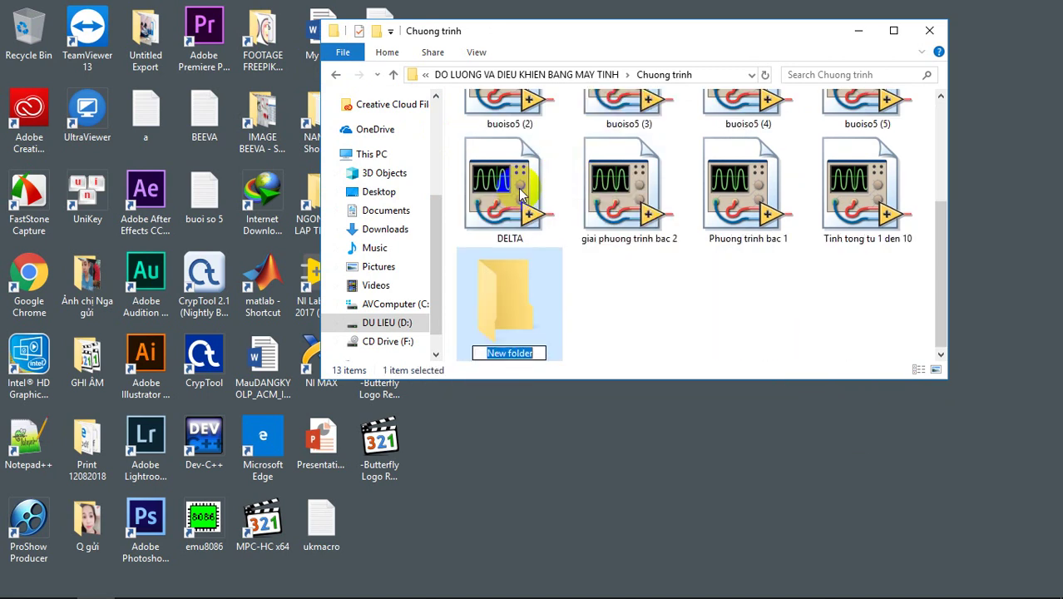
key(BackSpace)
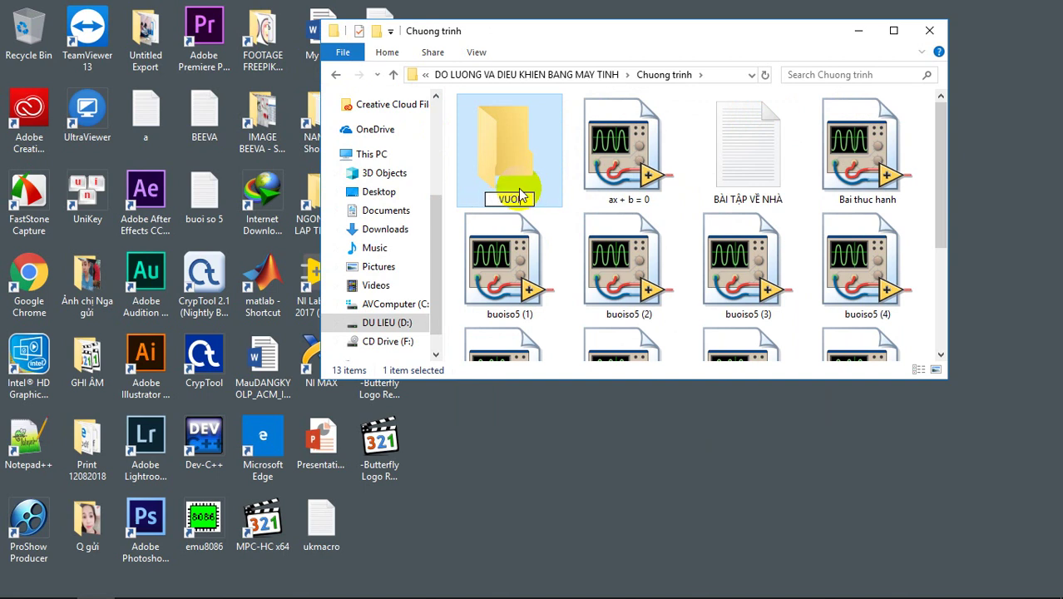
text(BUOI So6)
key(Return)
key(F2)
text(BUOI SO 6 - TUAN 7)
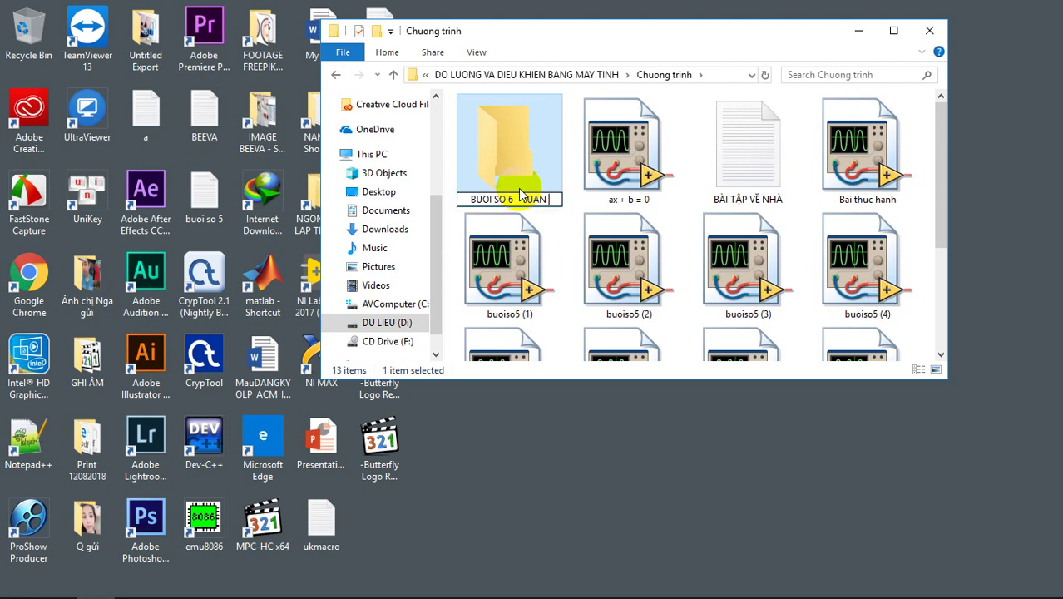
double_click(518, 188)
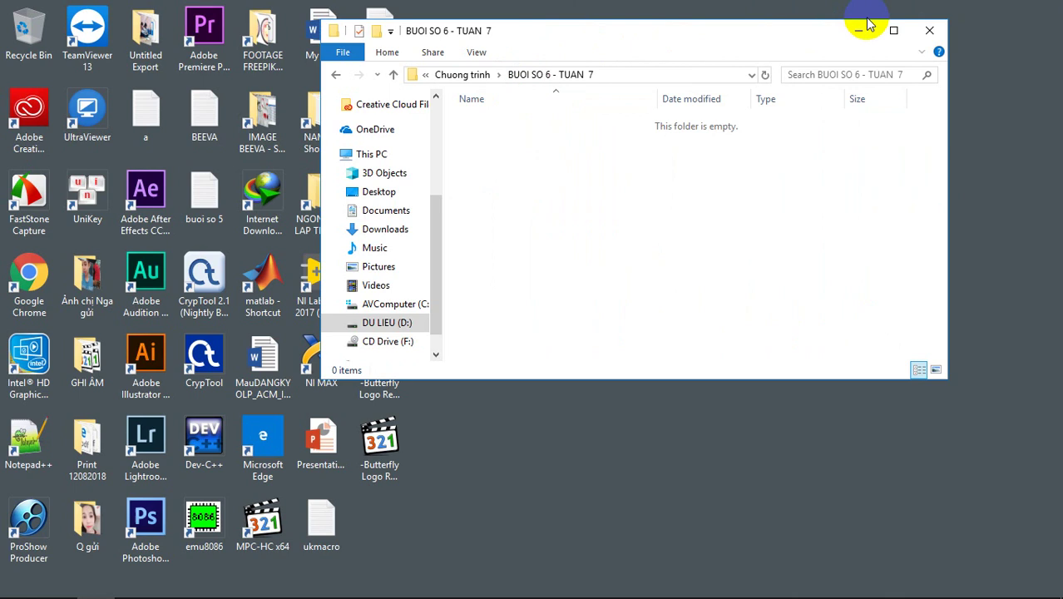
click(891, 33)
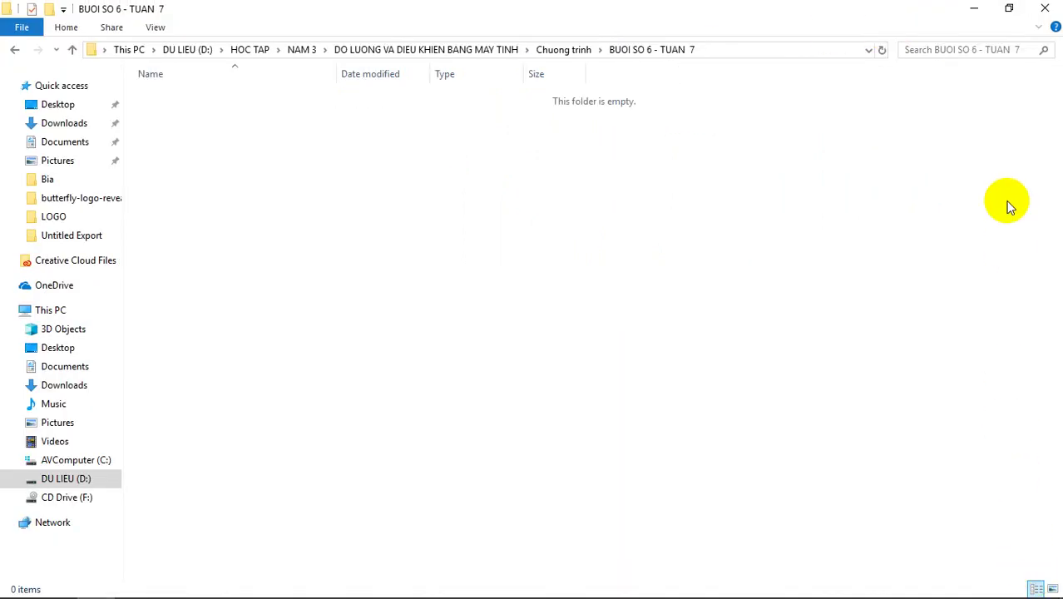
Show the desktop and launch NI LabVIEW 2017 (32-bit).
key(super+d)
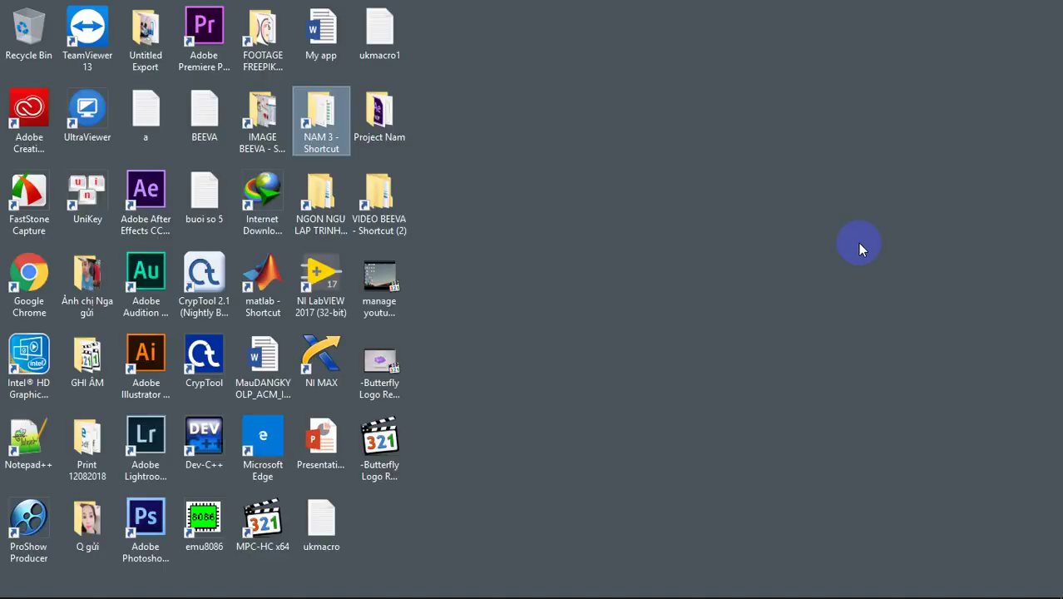
click(334, 291)
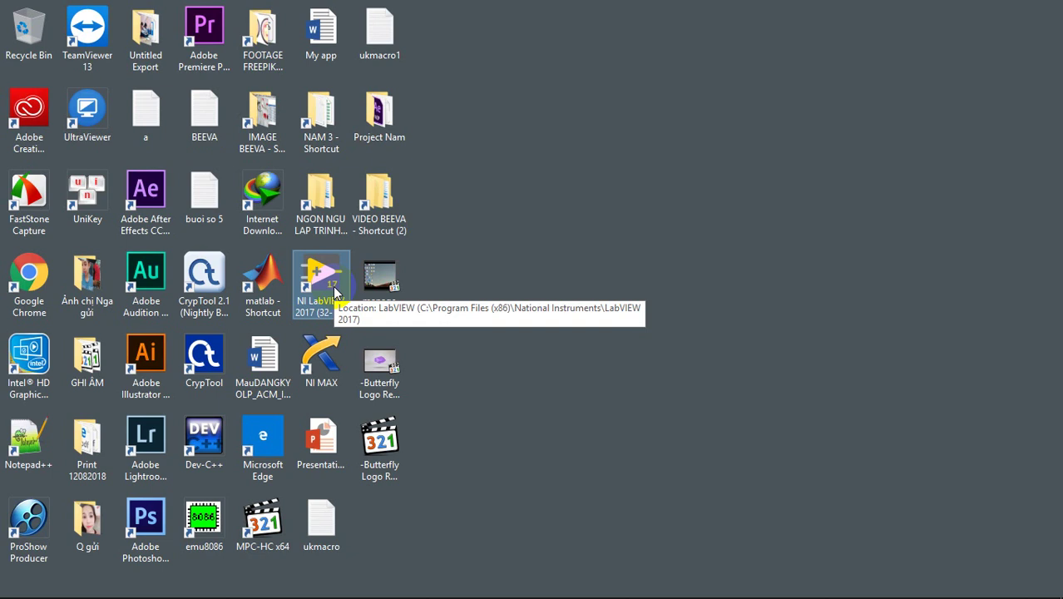
double_click(334, 291)
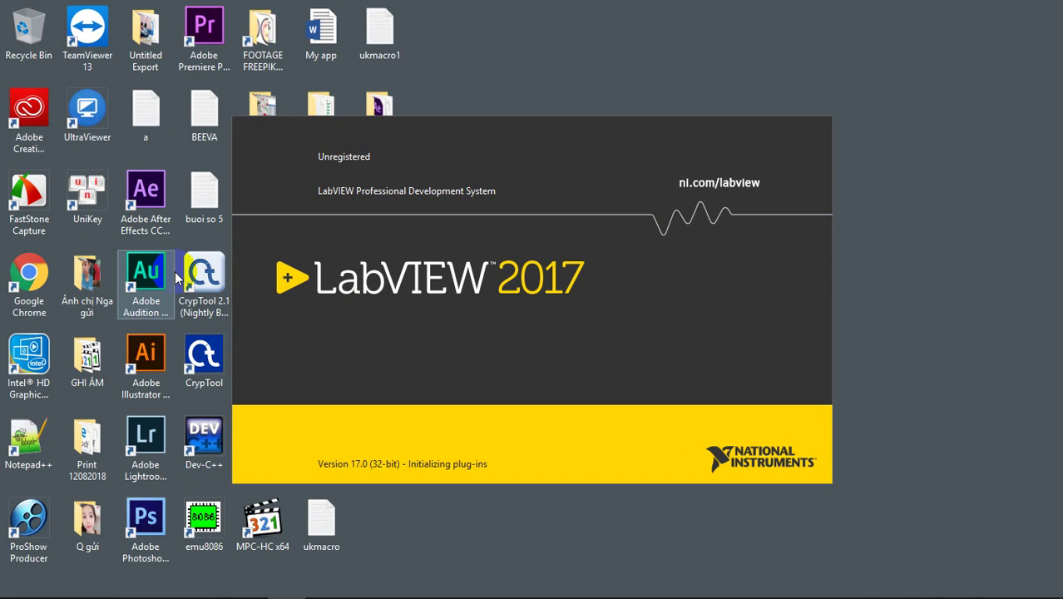
Return to the BUOI SO 6 - TUAN 7 folder window and launch Notepad through a system search for "note".
click(94, 583)
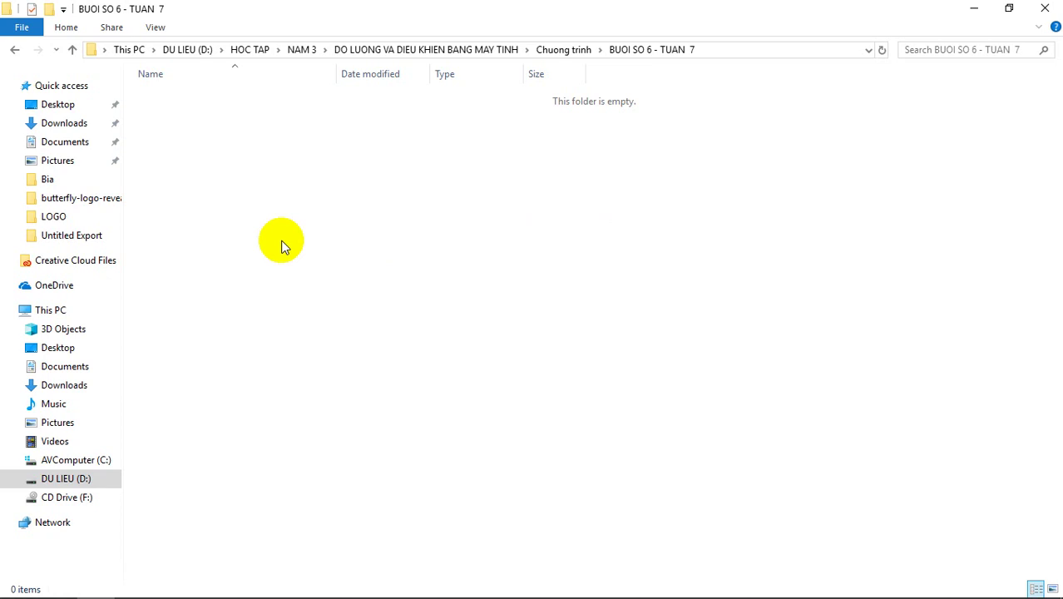
key(super)
text(otr)
key(BackSpace)
key(BackSpace)
text(ote)
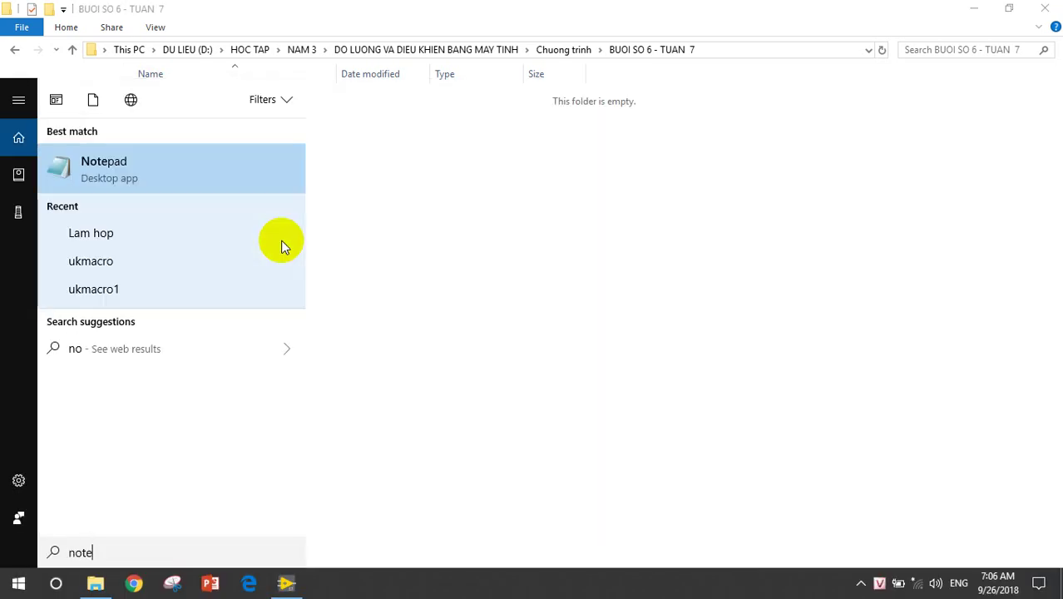
key(Return)
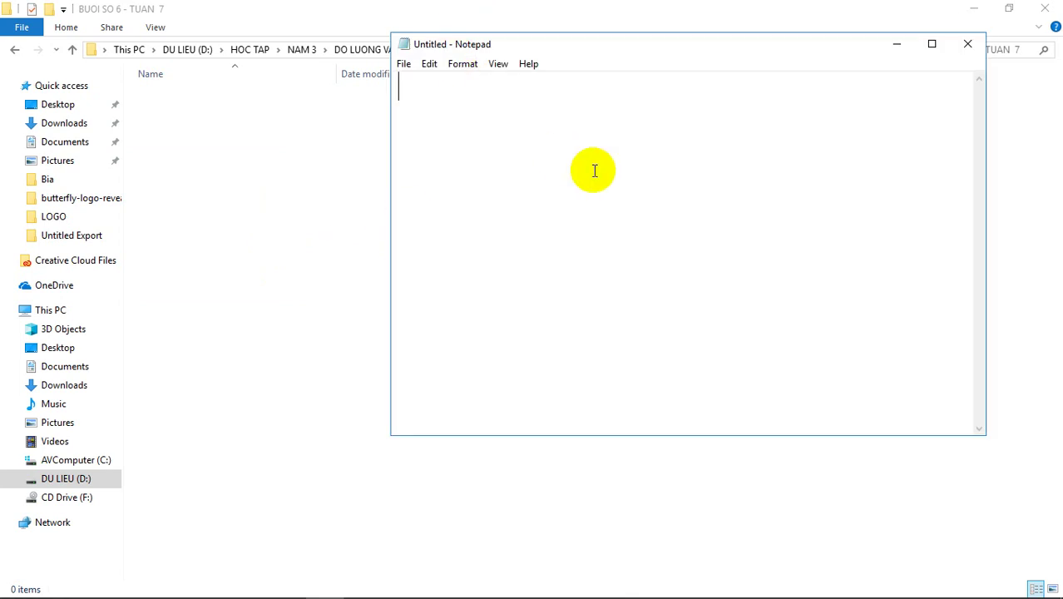
click(404, 65)
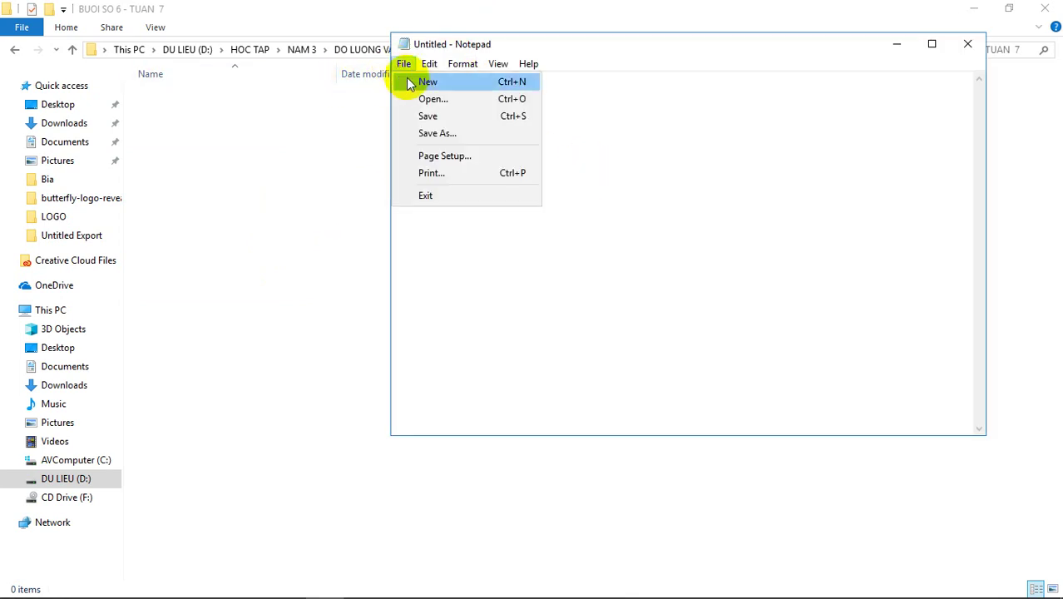
click(428, 117)
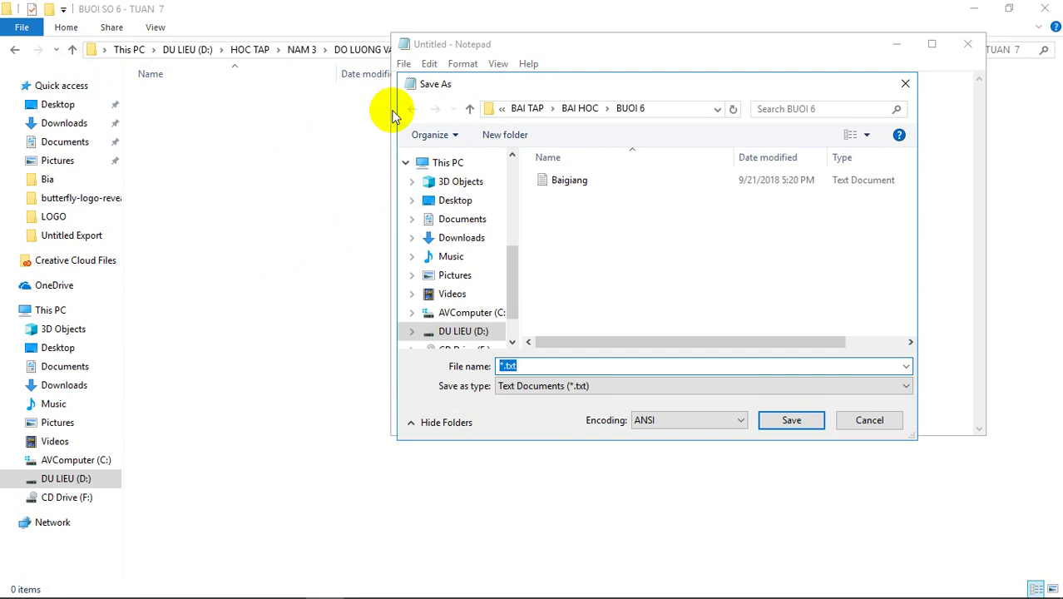
click(814, 45)
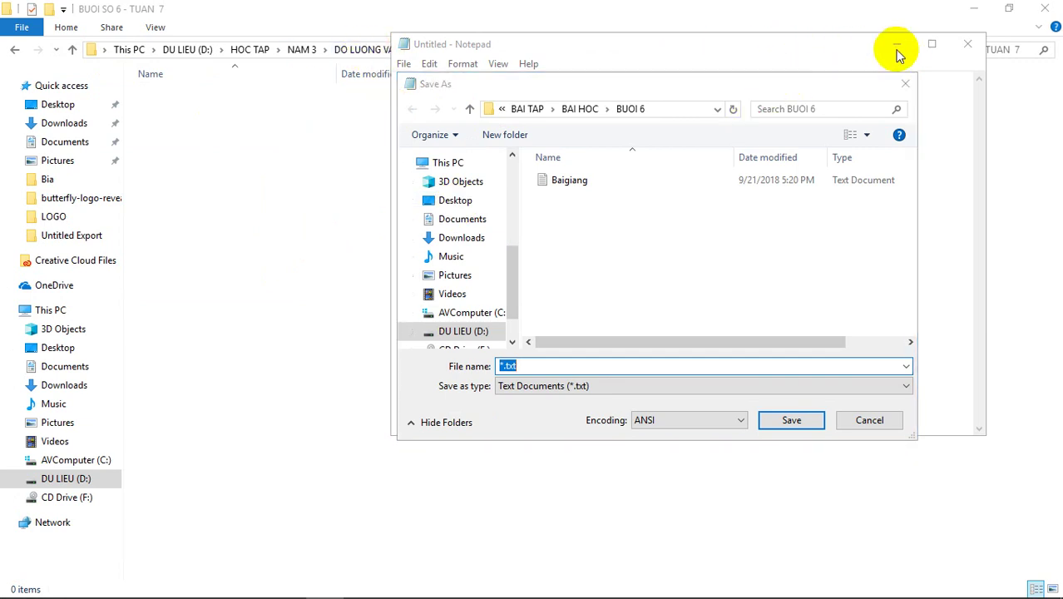
click(864, 422)
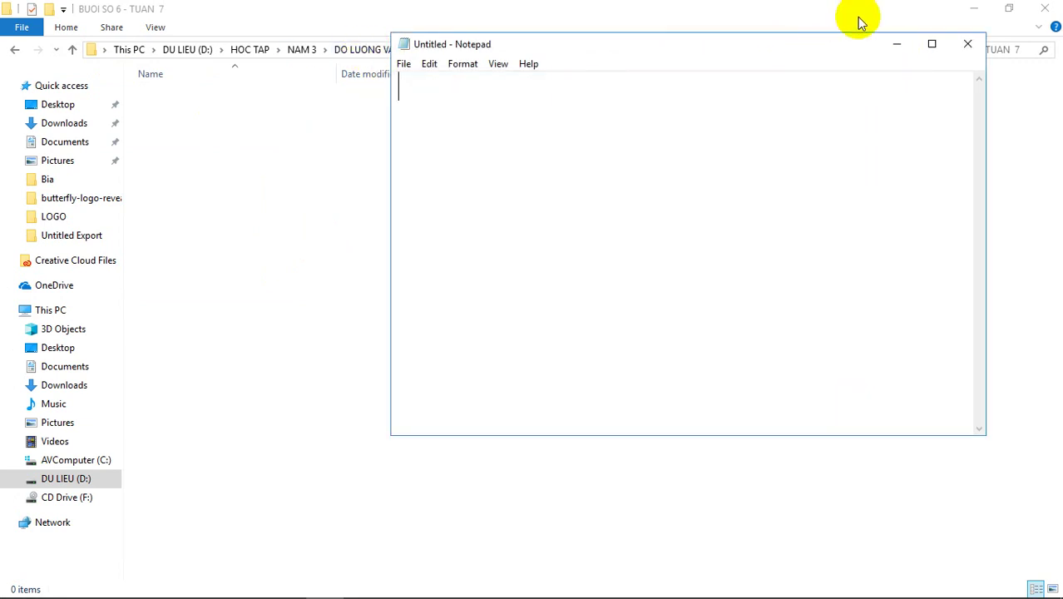
Select the full path of the BUOI SO 6 - TUAN 7 folder in File Explorer and return to Notepad.
click(897, 43)
click(748, 49)
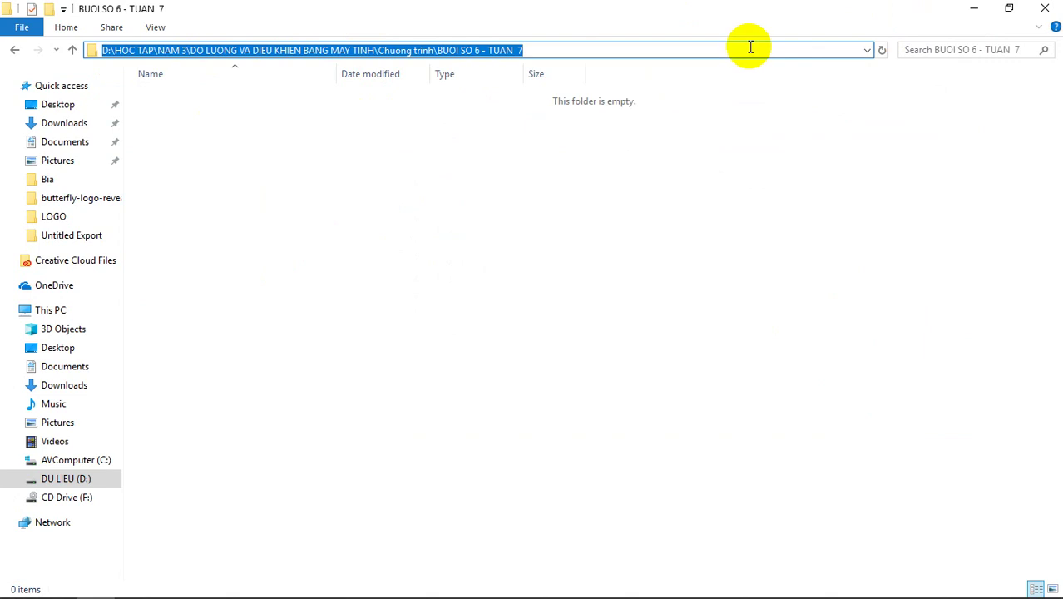
key(alt+Tab)
Start saving the blank note as a new file with its encoding set to Unicode.
click(404, 64)
click(457, 135)
click(692, 108)
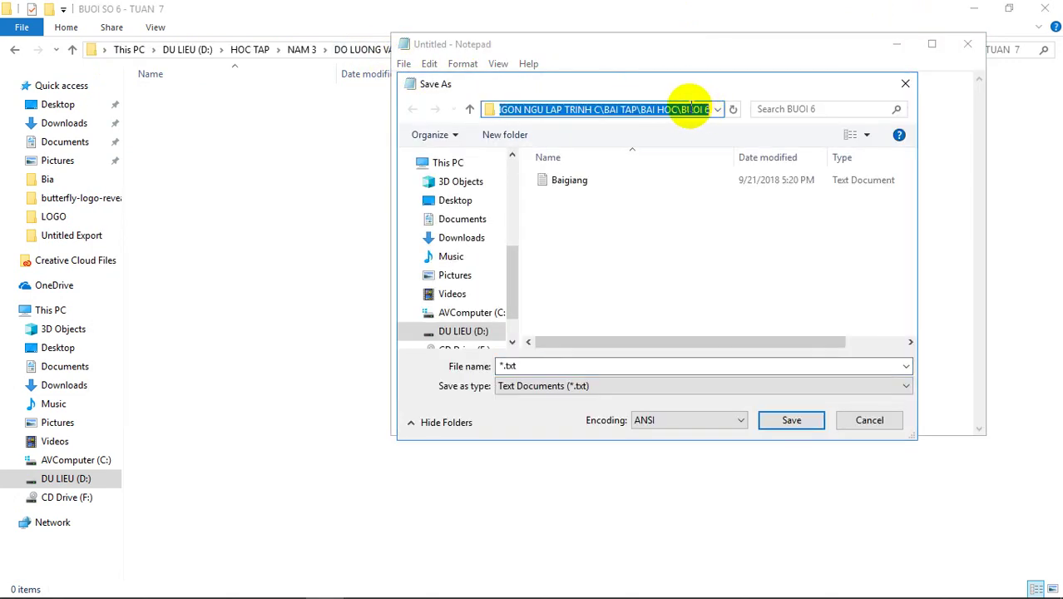
click(699, 421)
click(653, 448)
Name the text file "Buoi 6" and save it.
click(671, 363)
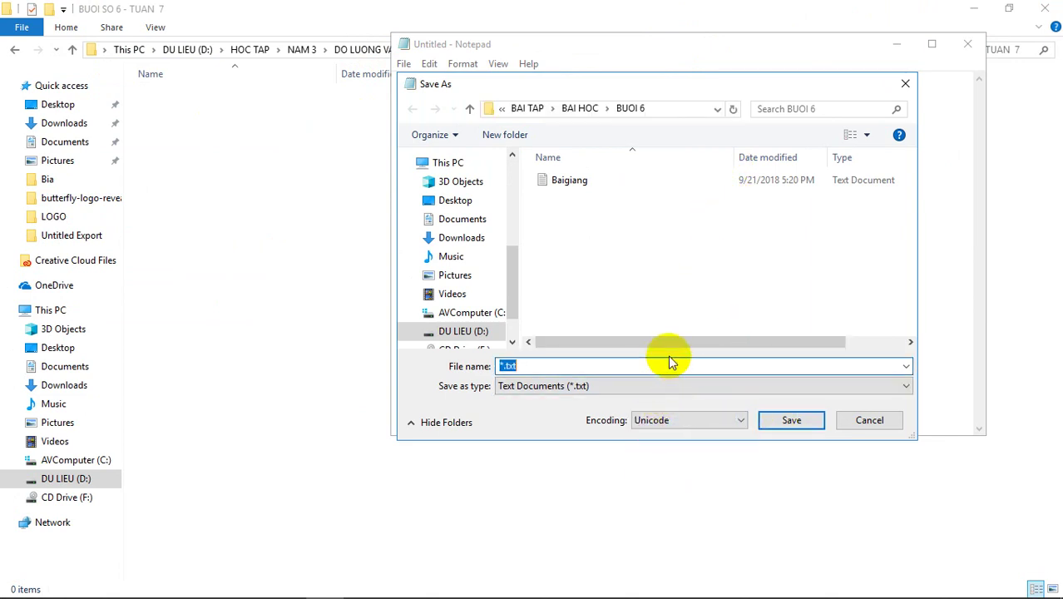
key(End)
key(BackSpace)
key(BackSpace)
key(BackSpace)
key(BackSpace)
key(BackSpace)
text(B)
key(BackSpace)
text(Buoi 6)
key(Return)
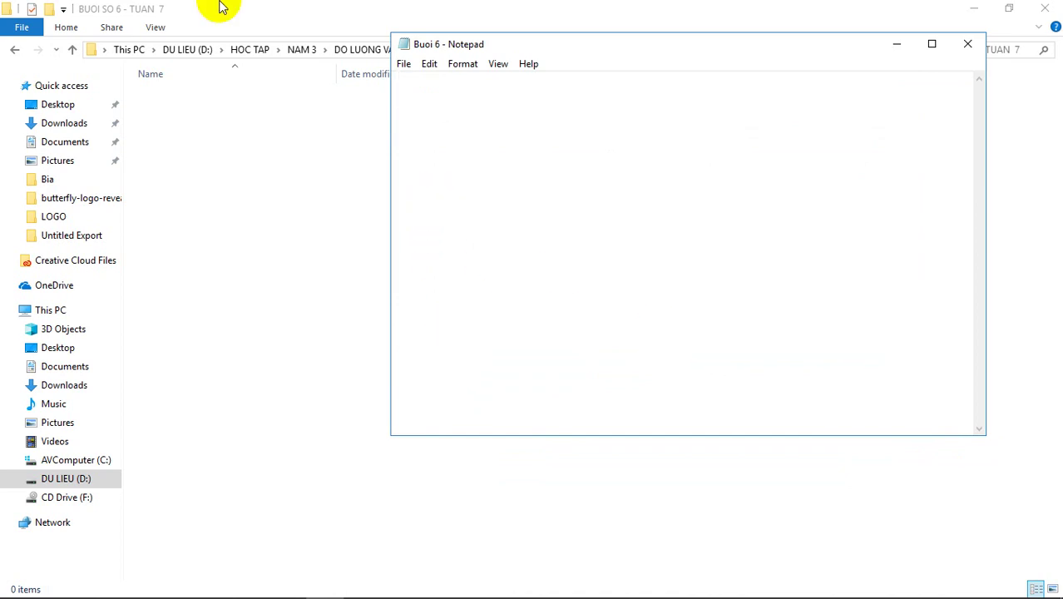
Go to the slide folder under DO LUONG VA DIEU KHIEN BANG MAY TINH and open the Bai4_LabVIEW DAQ nang cao presentation.
click(298, 305)
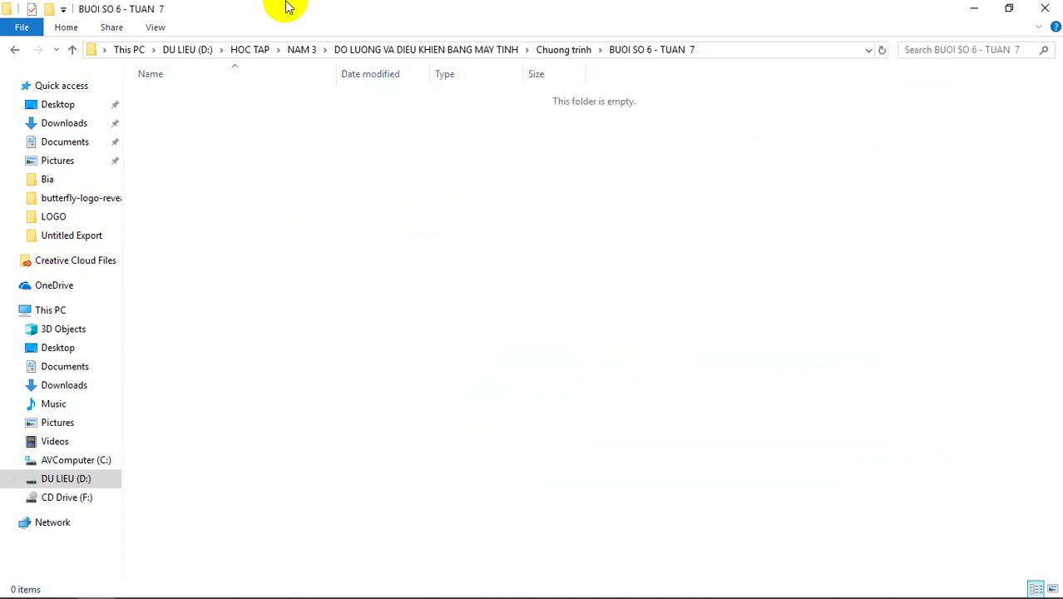
click(368, 49)
double_click(216, 118)
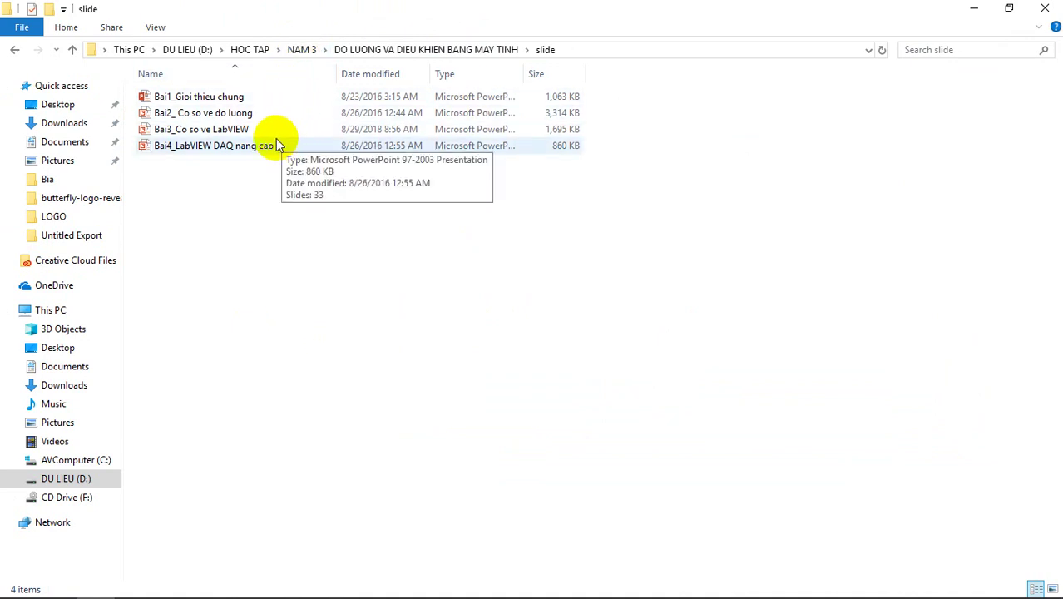
click(233, 150)
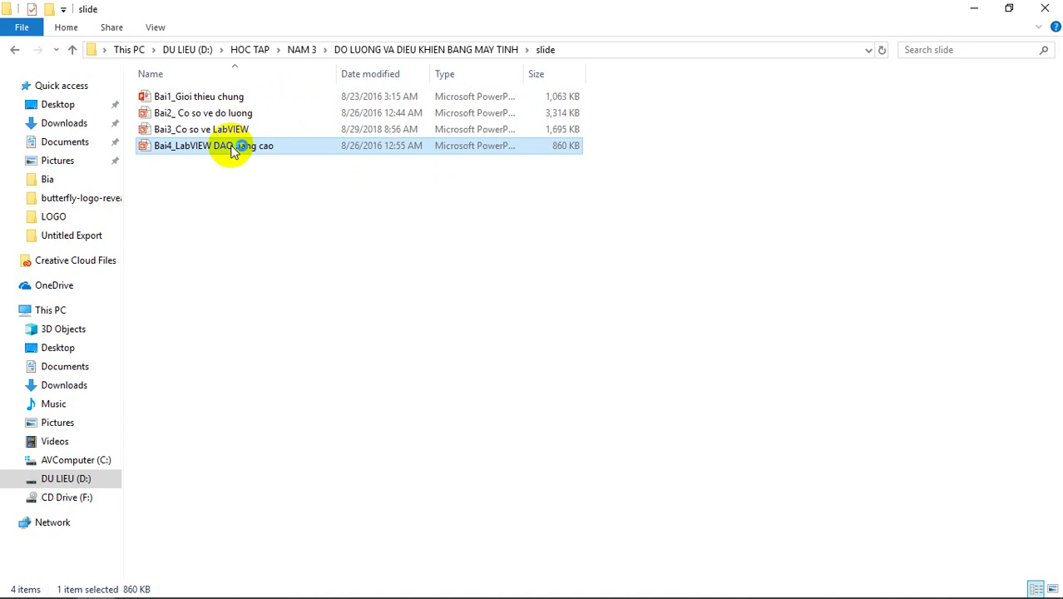
double_click(234, 150)
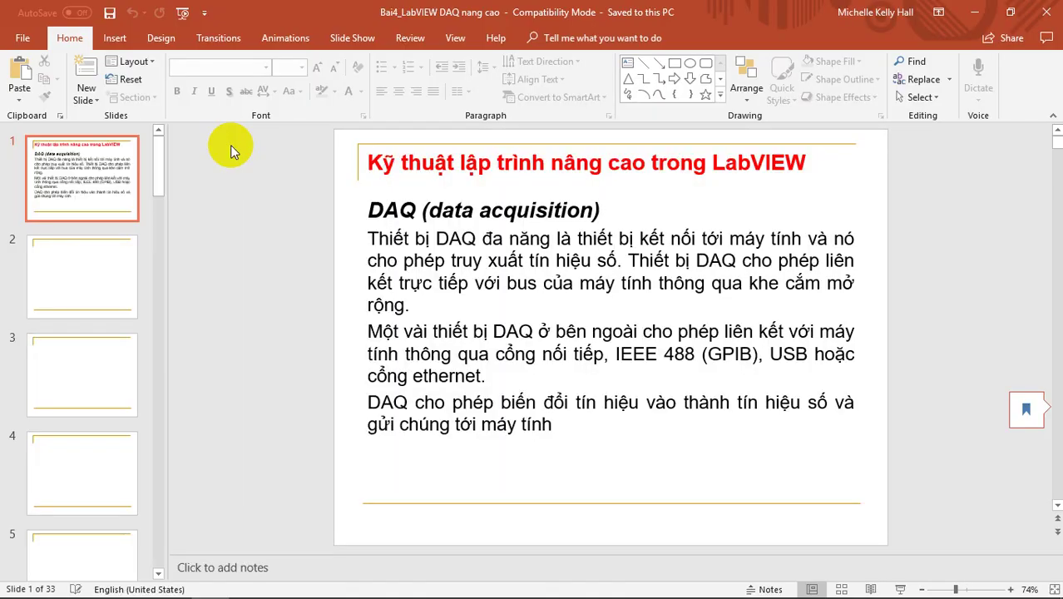
Browse the presentation's later slides, from the signal function descriptions back to the NI USB-6008 card slide and the application program slides.
drag(157, 157, 130, 558)
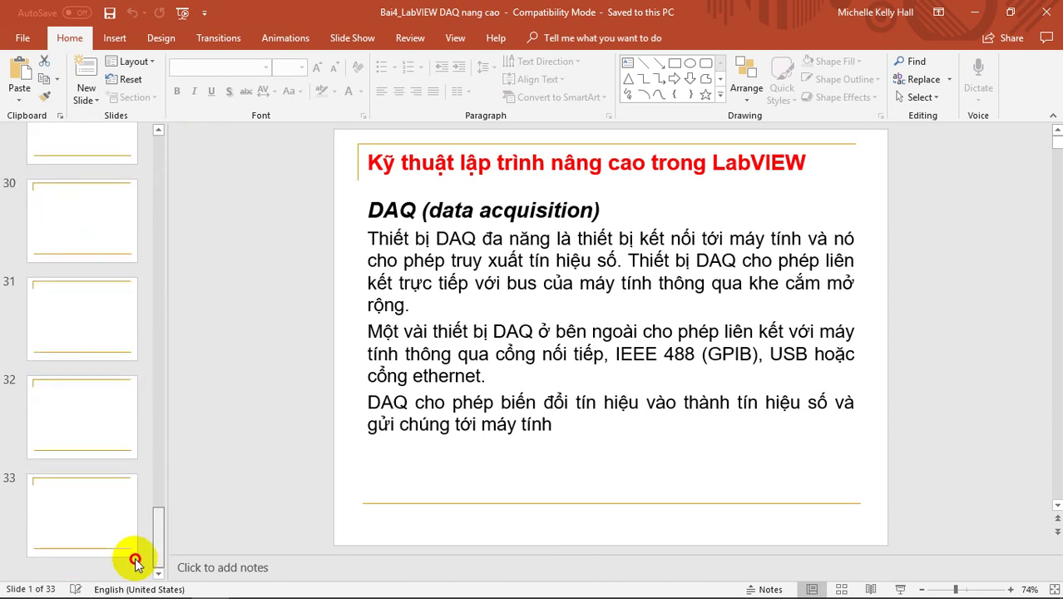
click(65, 309)
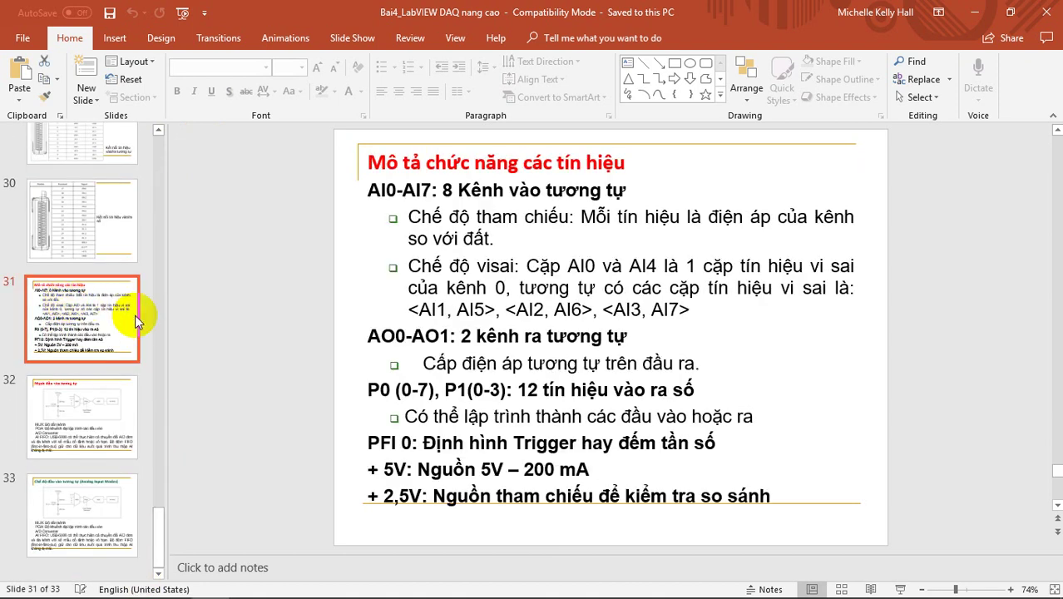
scroll(62, 268, up, 6)
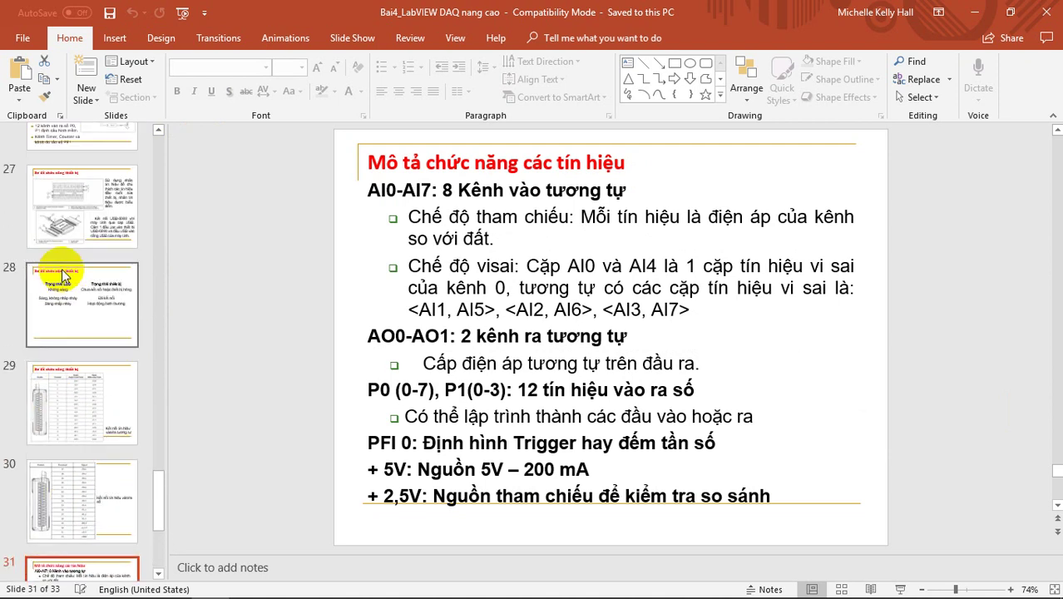
click(63, 266)
scroll(68, 257, up, 4)
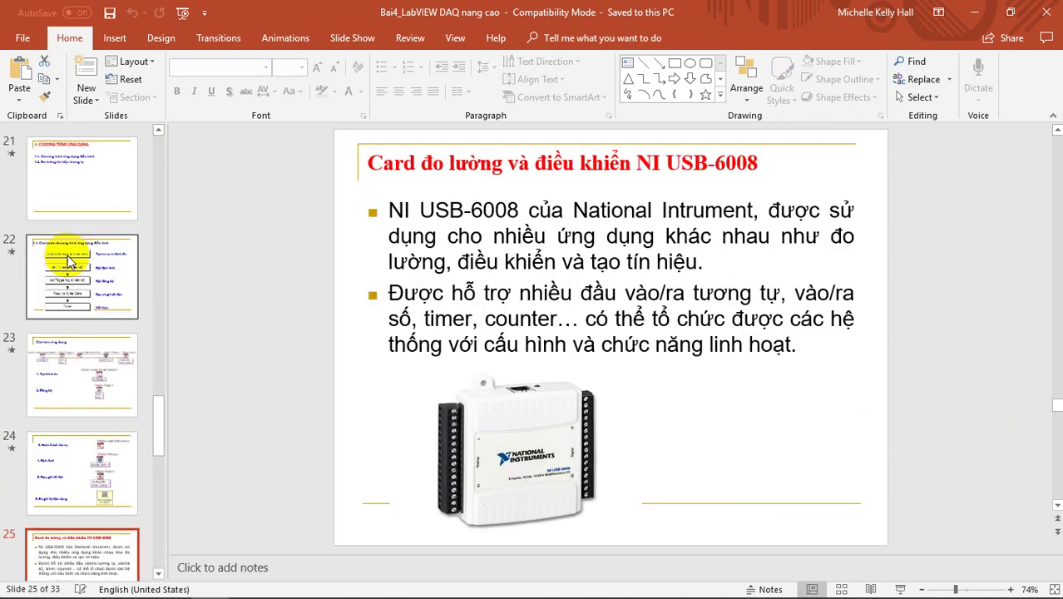
scroll(67, 255, down, 1)
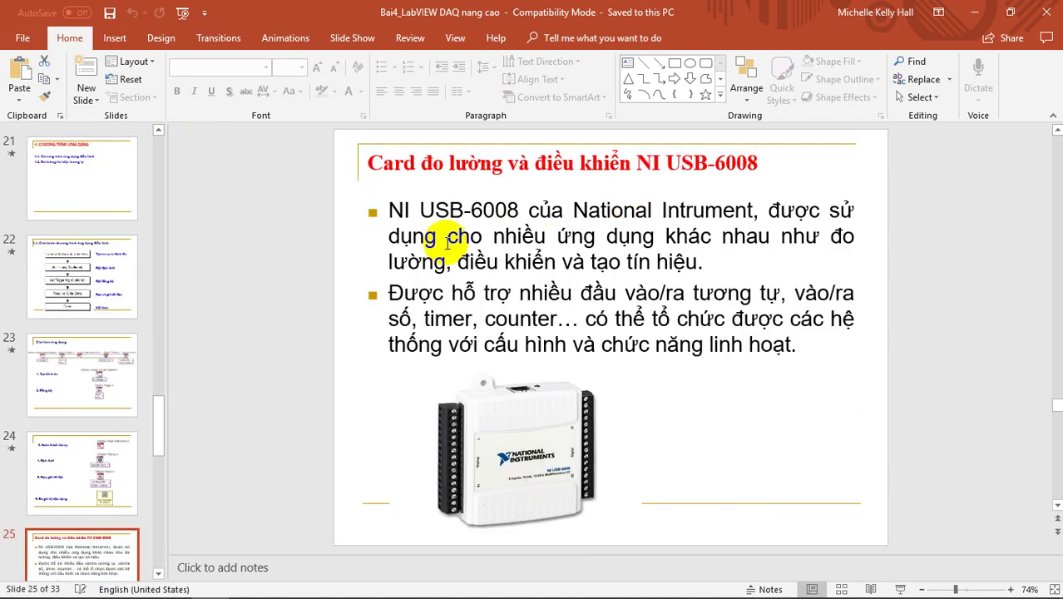
Switch to the Buoi 6 note in Notepad.
key(alt+Tab)
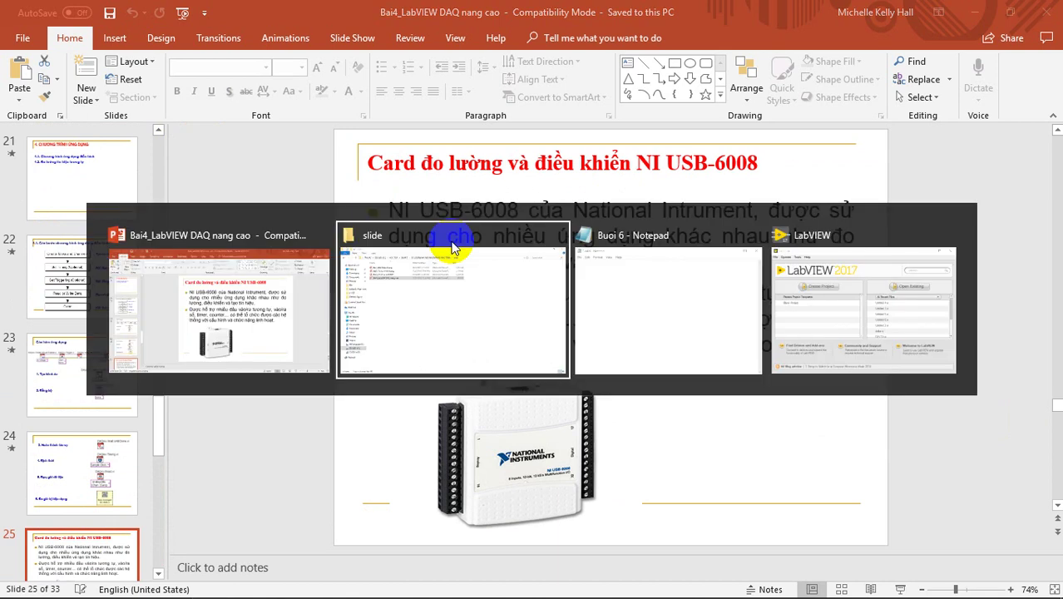
click(629, 304)
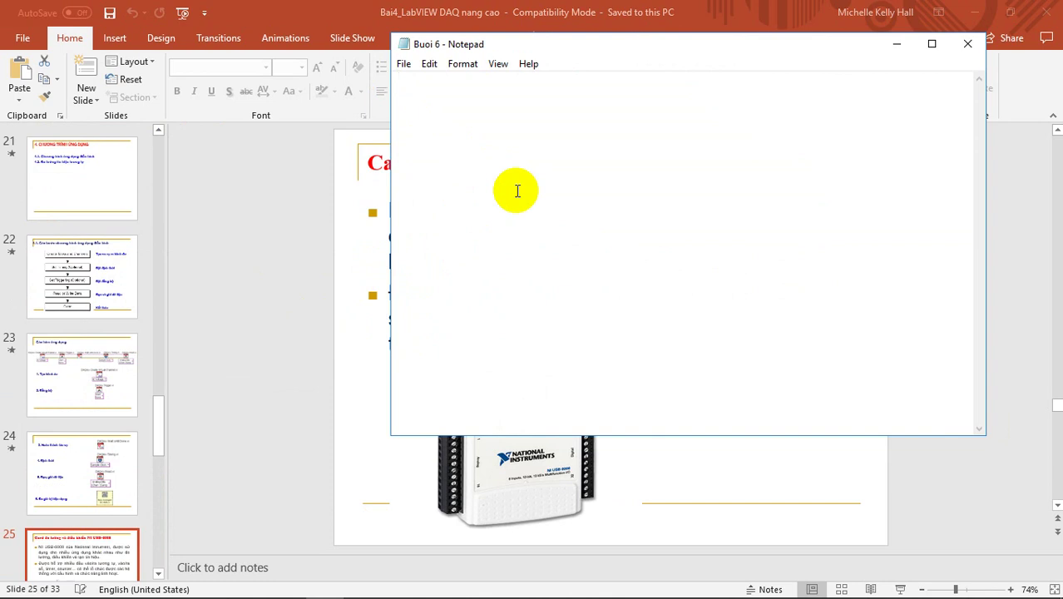
key(alt+e)
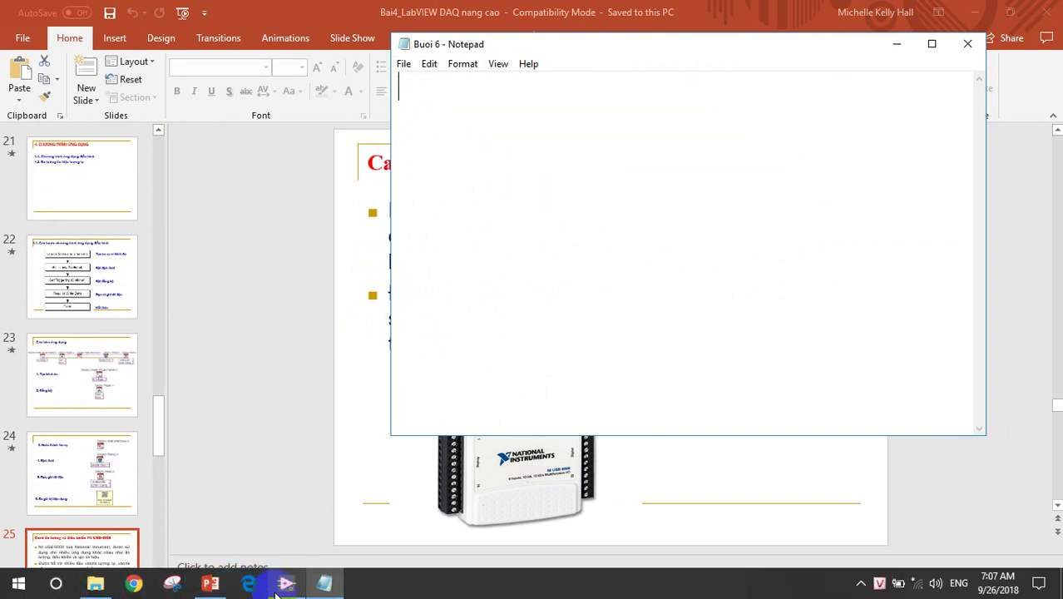
Switch to LabVIEW, cancel creating a project and bring up its start window.
click(282, 585)
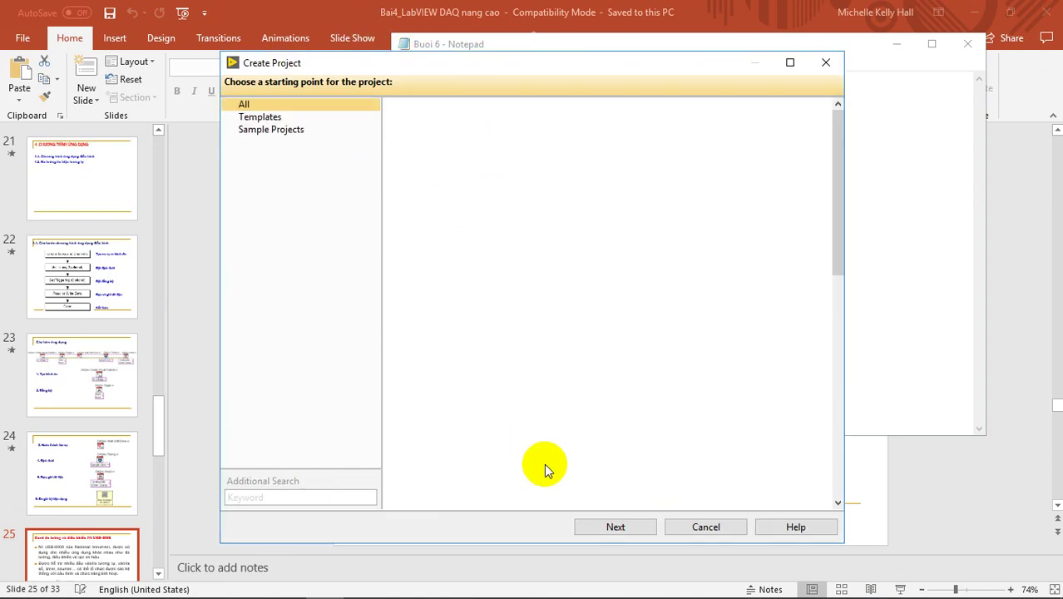
click(699, 527)
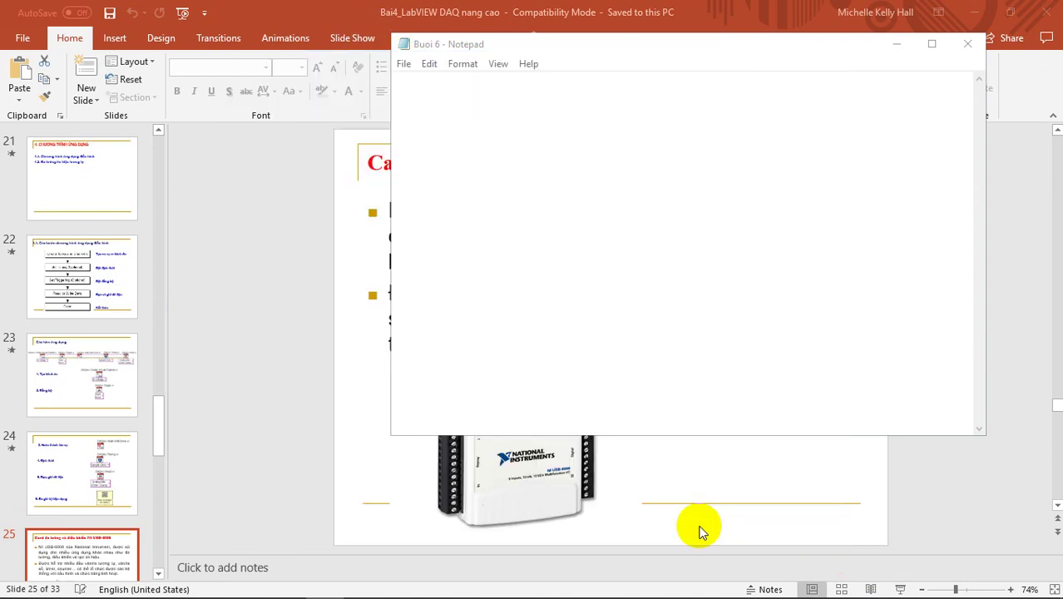
click(333, 581)
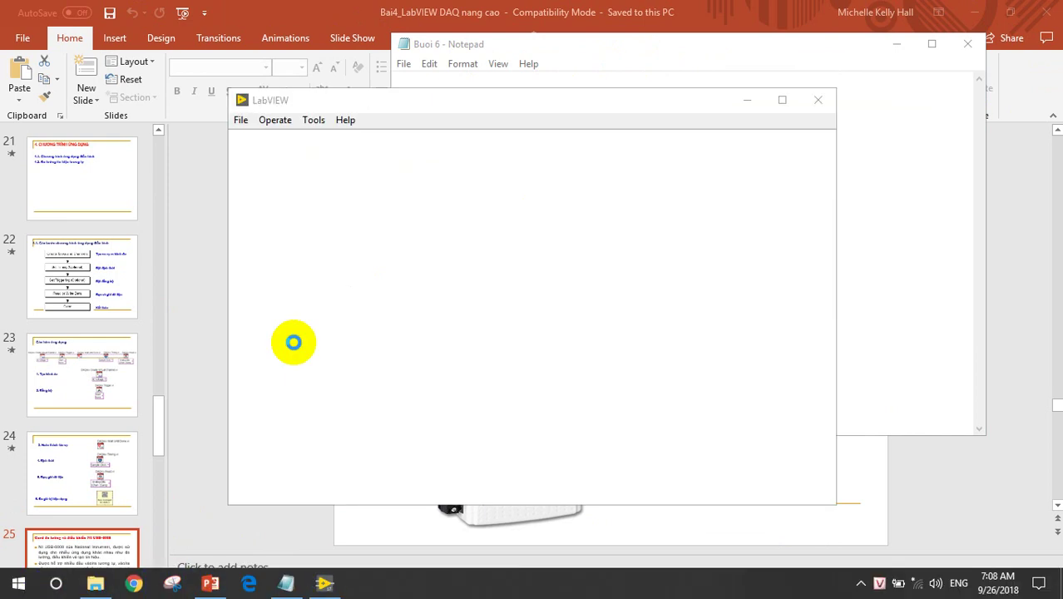
Create a new blank VI.
click(241, 121)
click(254, 135)
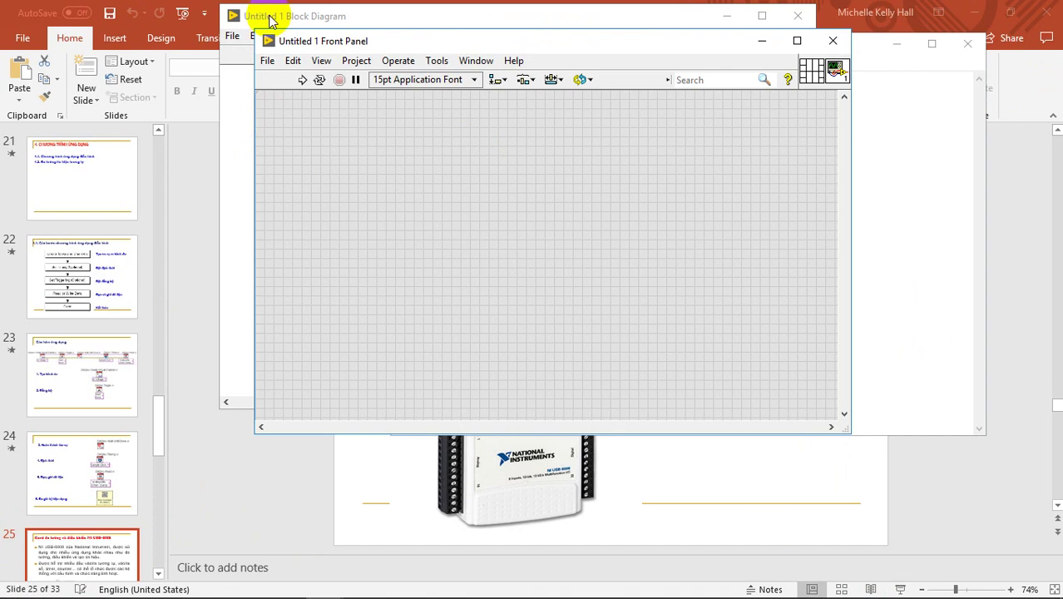
Save the VI as bai1.vi in the BUOI SO 6 - TUAN 7 folder, inside Chuong trinh of the DO LUONG VA DIEU KHIEN course folder.
click(265, 62)
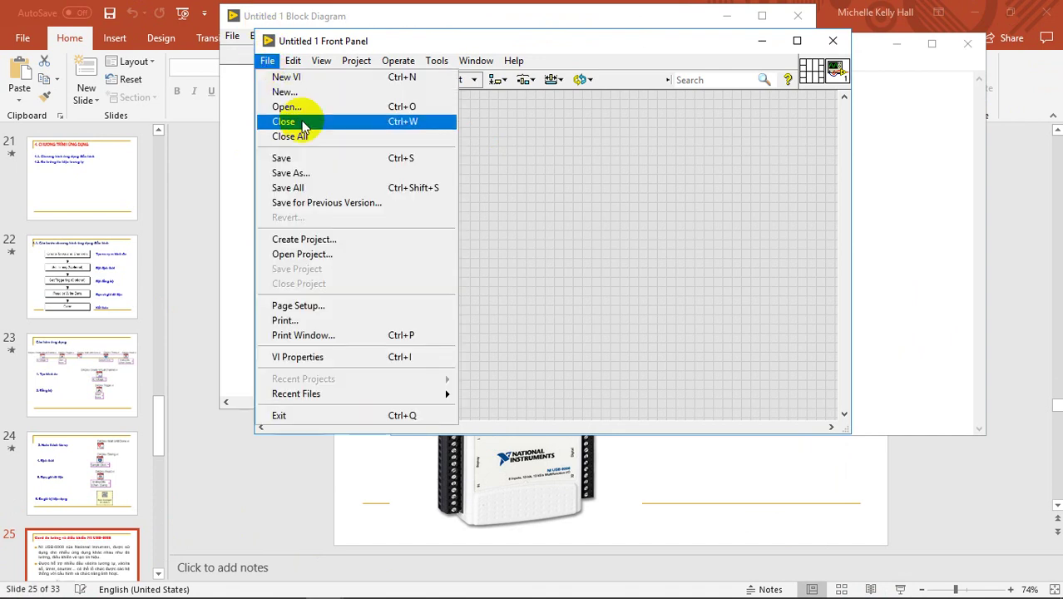
click(308, 173)
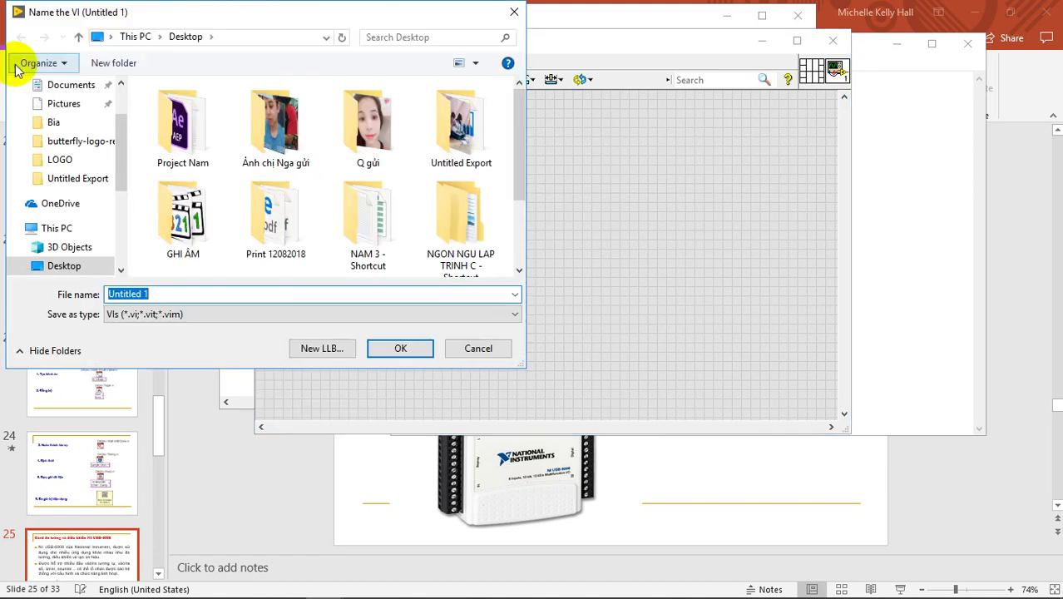
scroll(34, 108, up, 2)
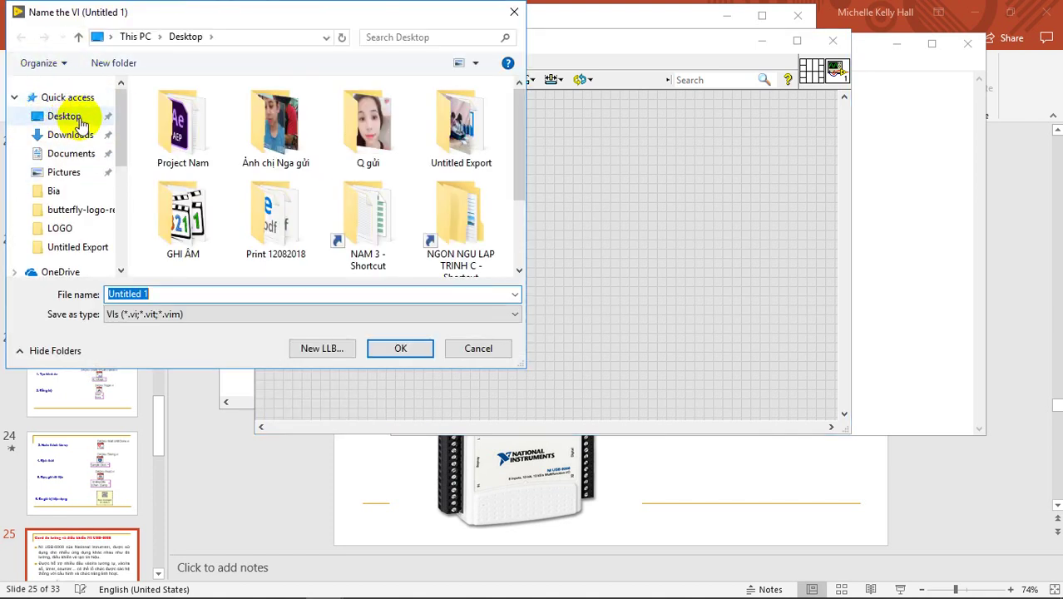
scroll(310, 177, down, 3)
double_click(359, 112)
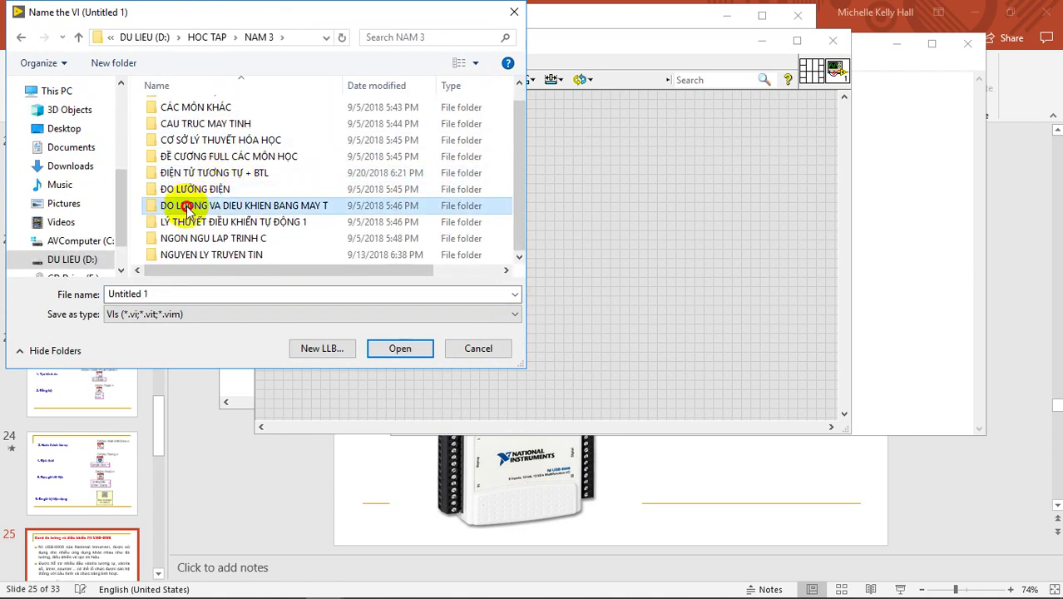
double_click(166, 205)
click(184, 112)
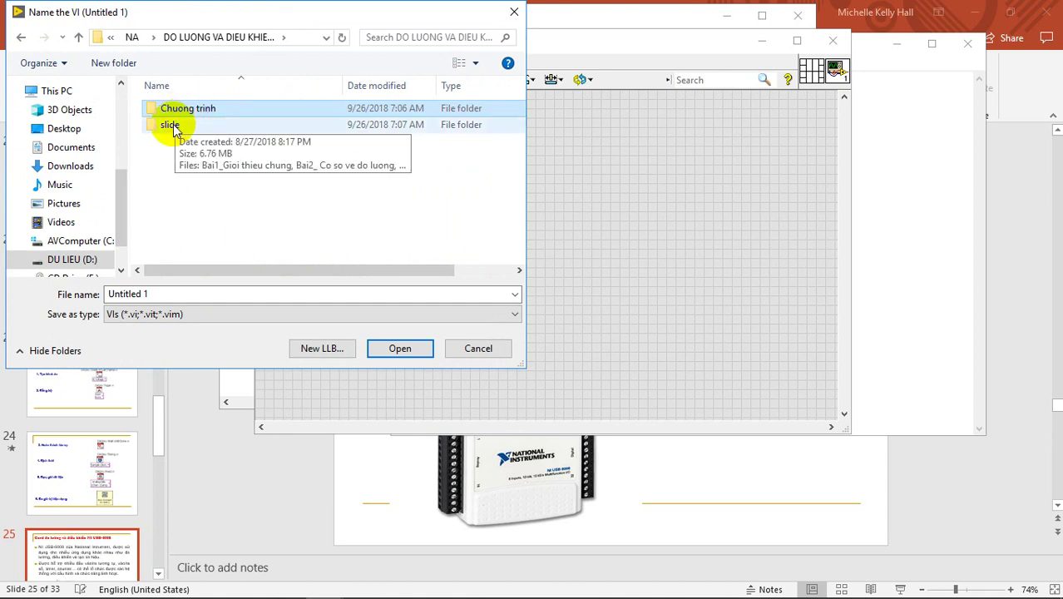
double_click(188, 113)
double_click(193, 112)
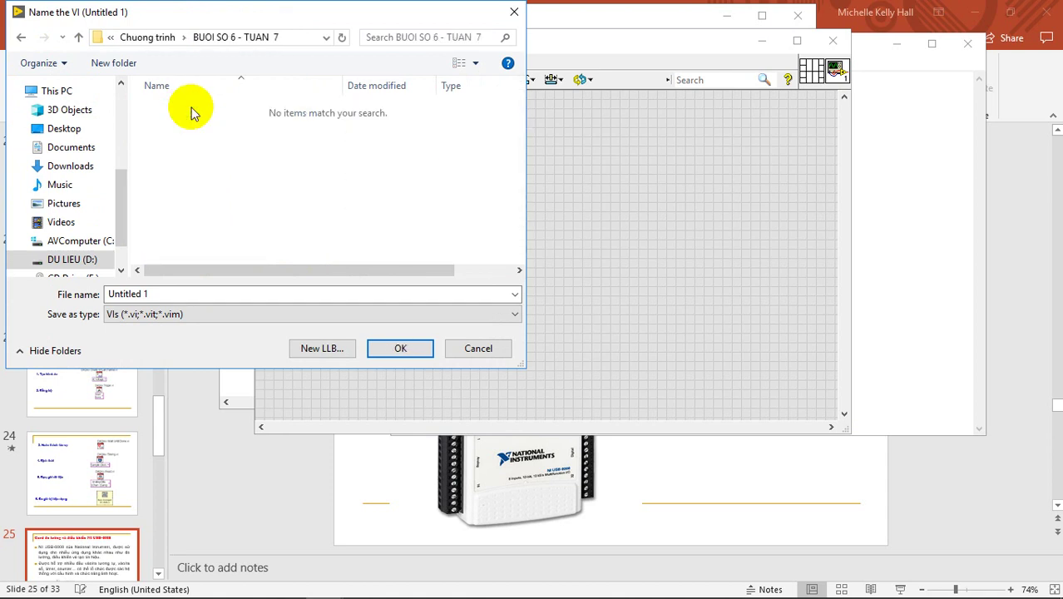
click(236, 294)
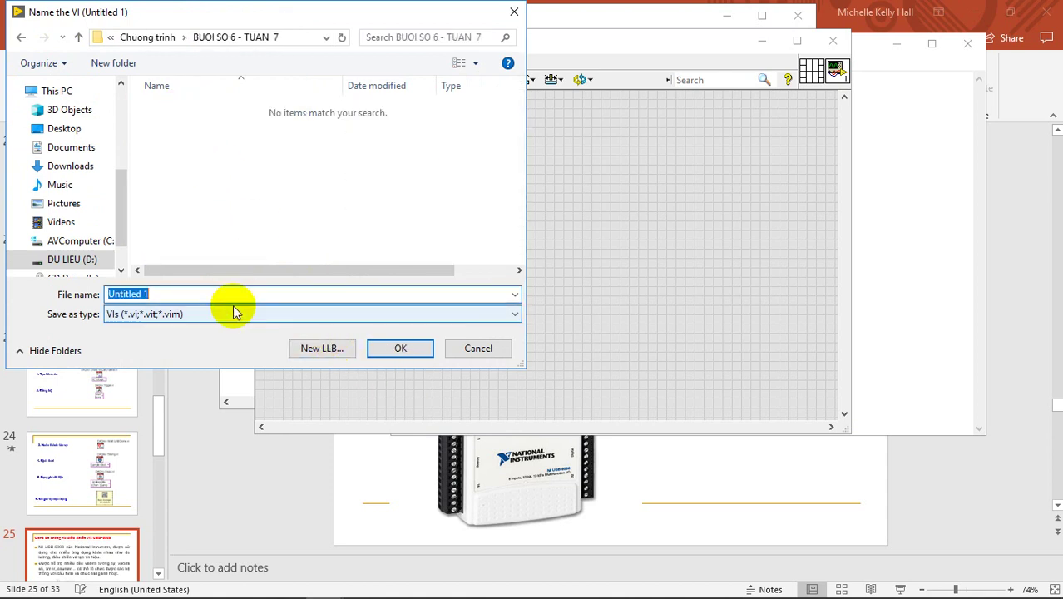
text(bai1.vi)
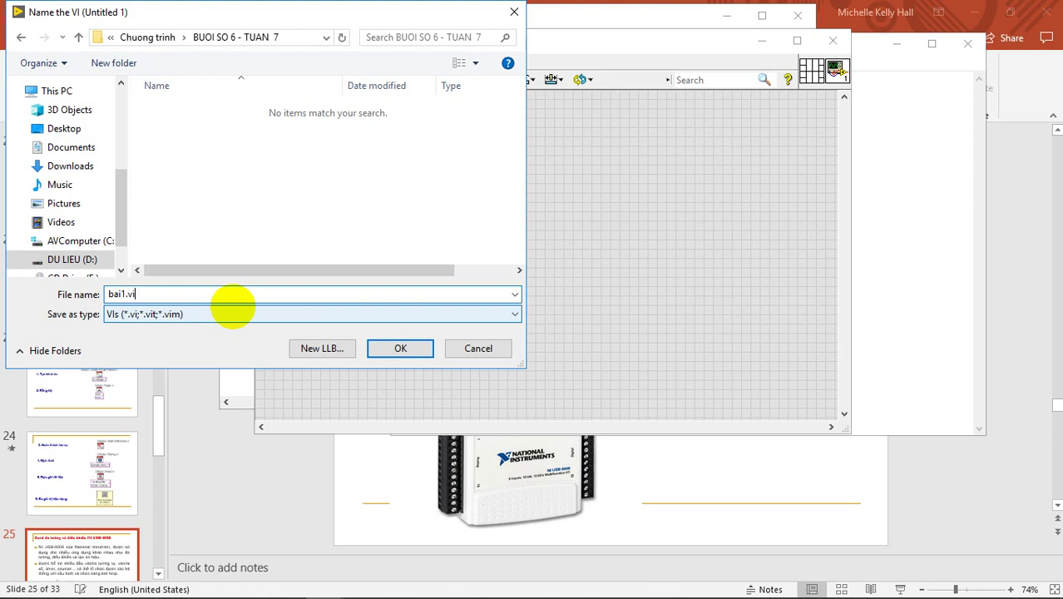
click(391, 355)
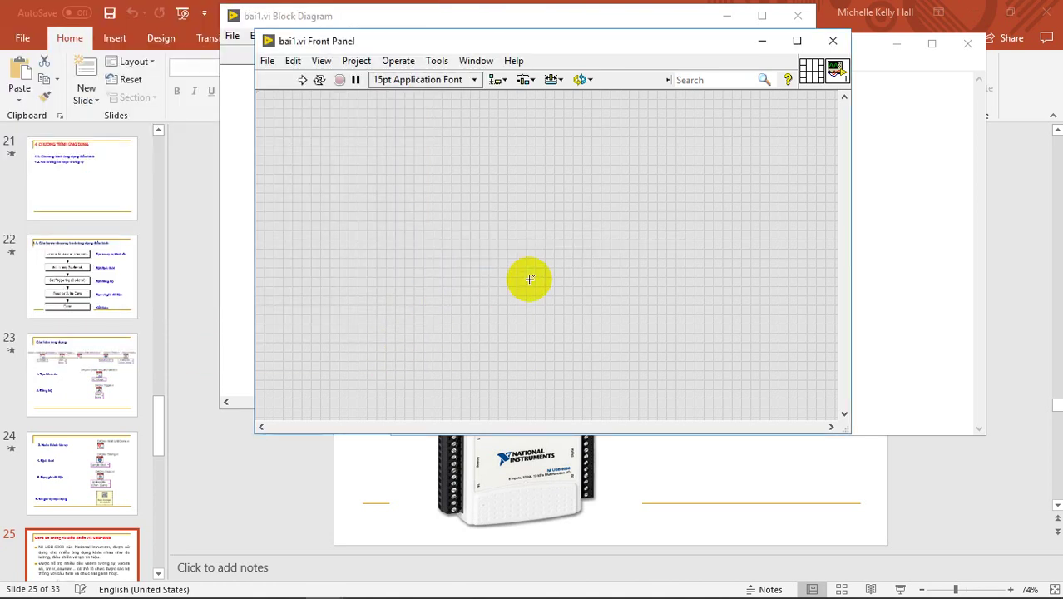
Switch to the Bai4_LabVIEW DAQ nang cao presentation in PowerPoint.
key(alt+Tab)
key(Tab)
key(Tab)
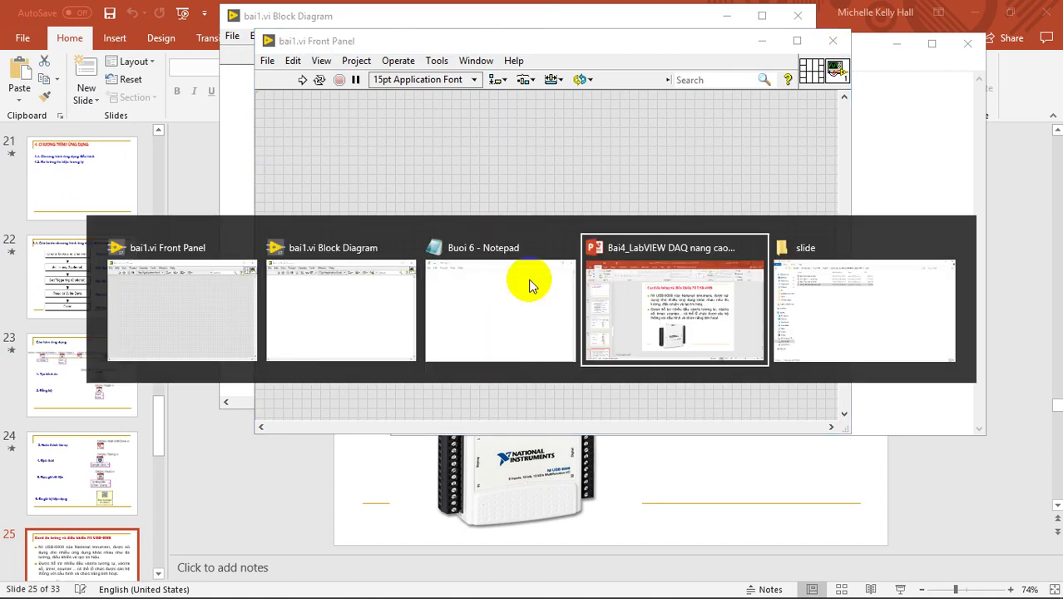